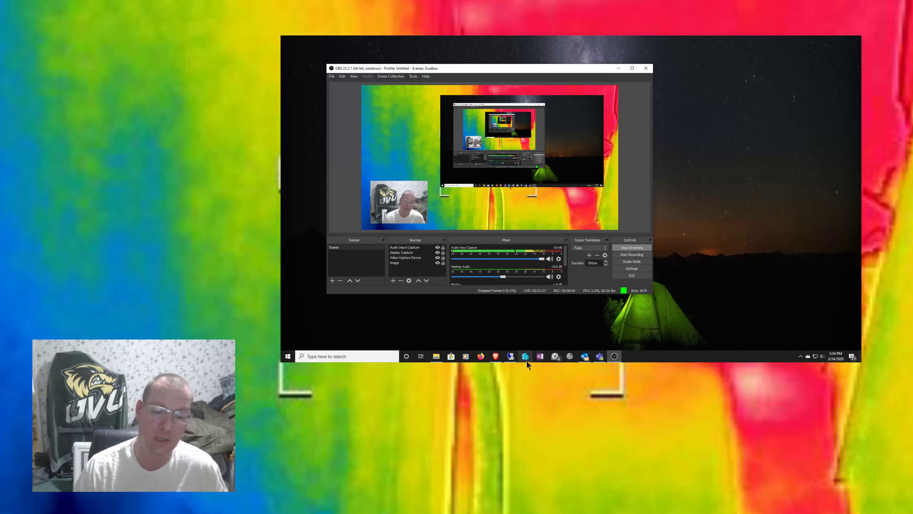
Switch to the remote lab computer and search Windows for "invit" to open the tool for inviting someone to connect and help
{"action": "left_click", "coordinate": [514, 357]}
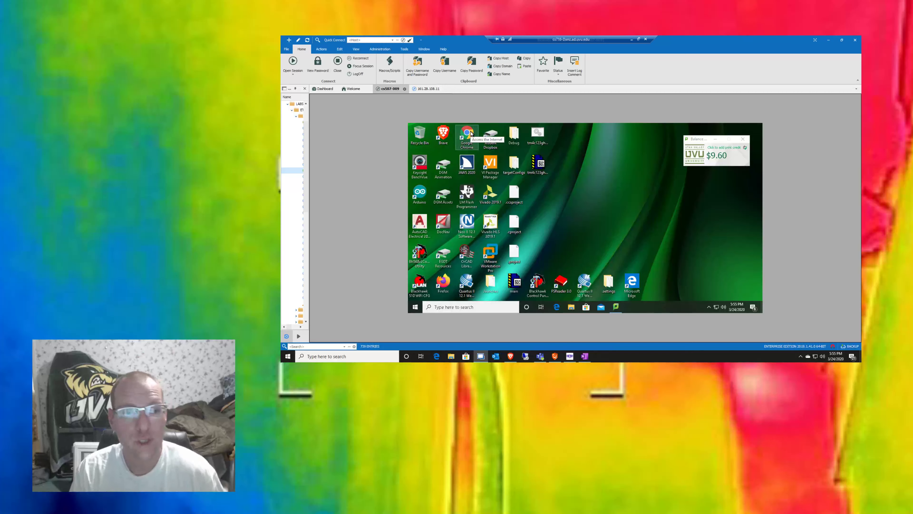
{"action": "left_click", "coordinate": [415, 307]}
{"action": "type", "text": "invti"}
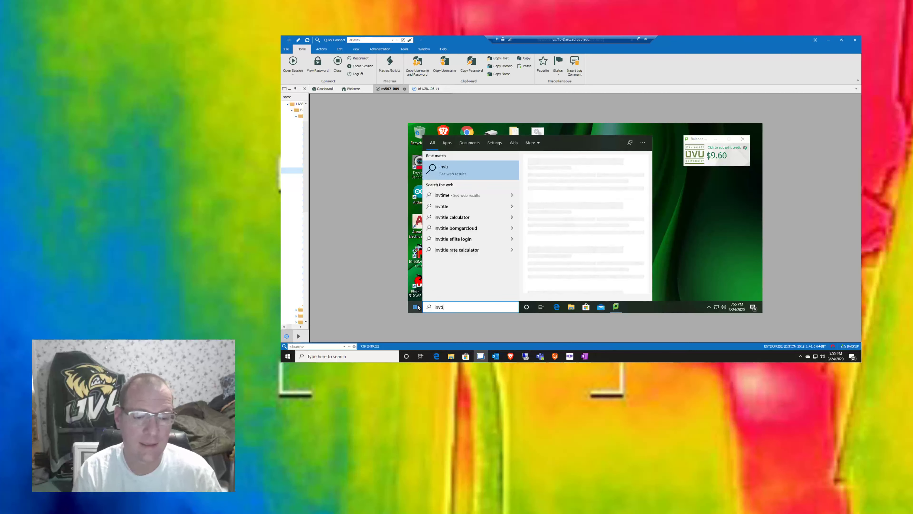
{"action": "key", "text": "BackSpace"}
{"action": "key", "text": "BackSpace"}
{"action": "type", "text": "i"}
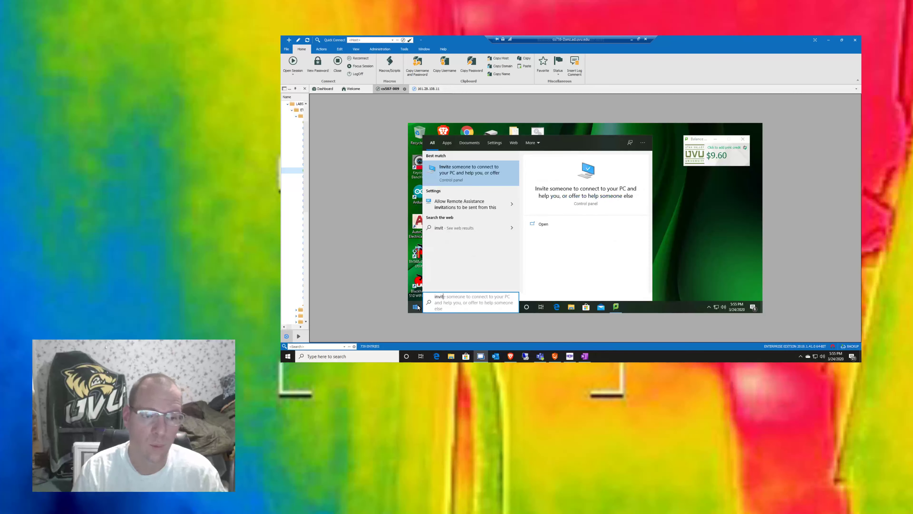
{"action": "left_click", "coordinate": [486, 176]}
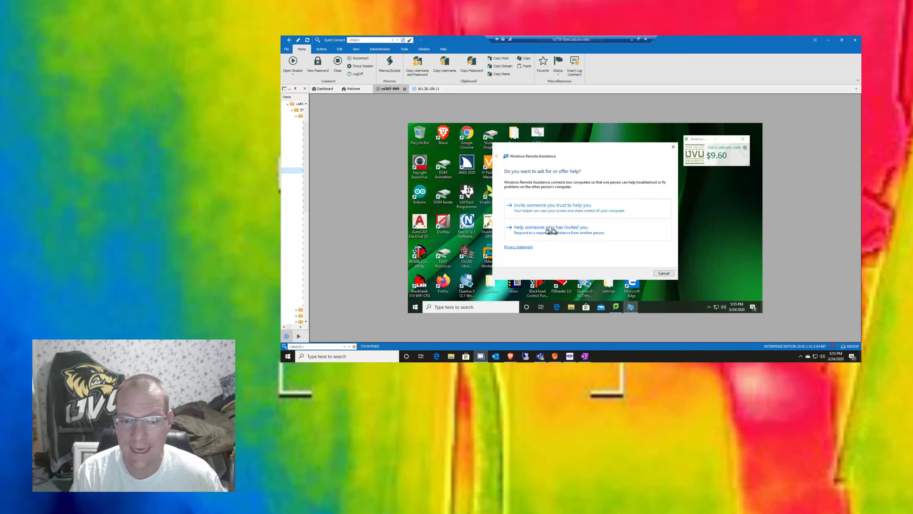
Invite a trusted helper by saving the invitation as a file in Documents, named "Invitation_to help" plus the requester's name
{"action": "left_click", "coordinate": [527, 212]}
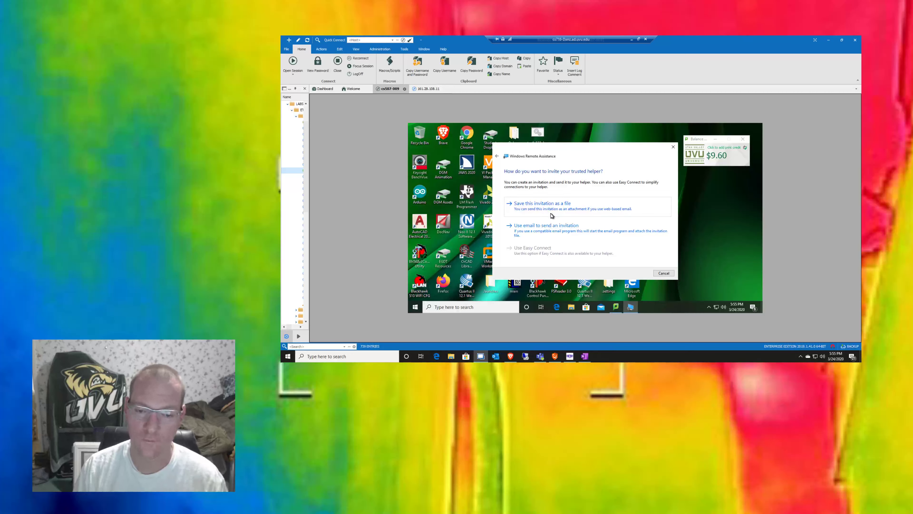
{"action": "left_click", "coordinate": [552, 210]}
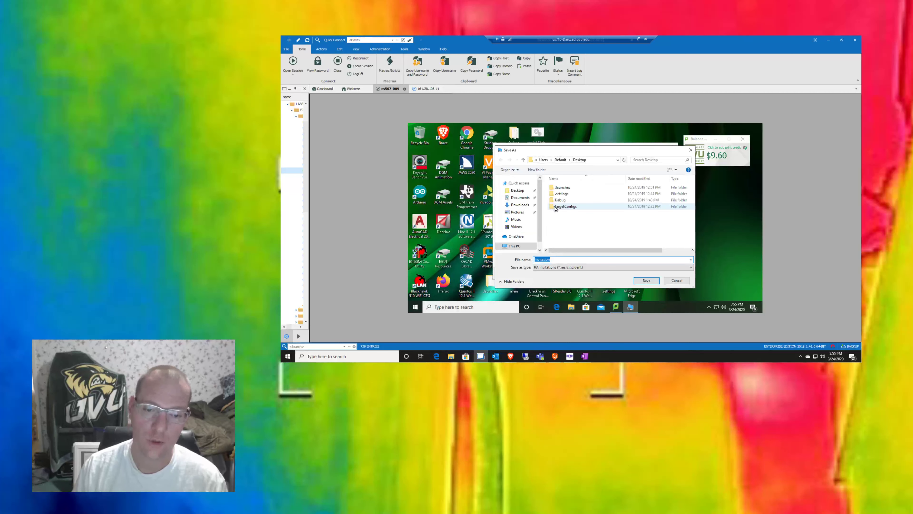
{"action": "left_click", "coordinate": [559, 259]}
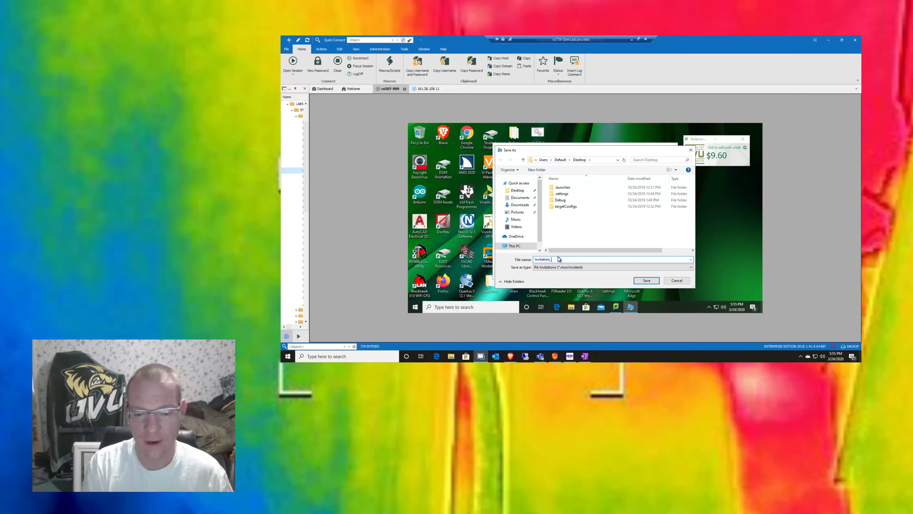
{"action": "type", "text": "_to help Dan Z"}
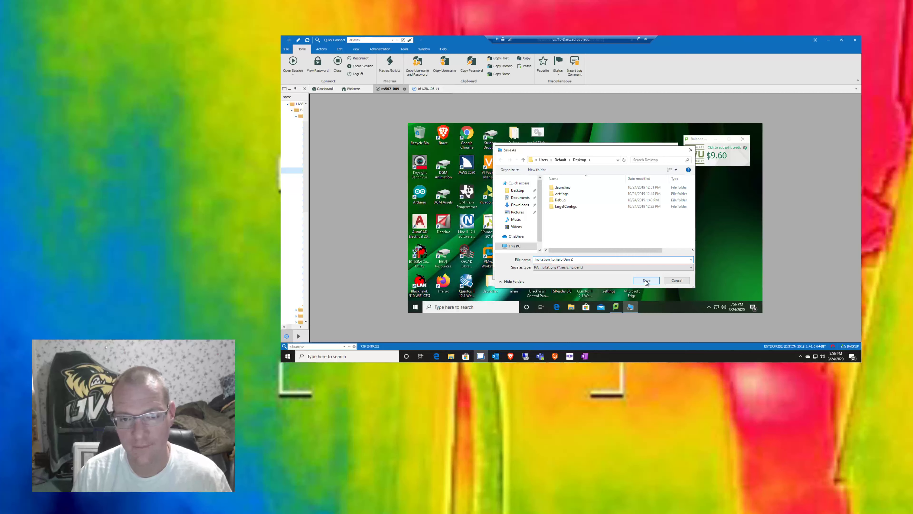
{"action": "left_click", "coordinate": [520, 197]}
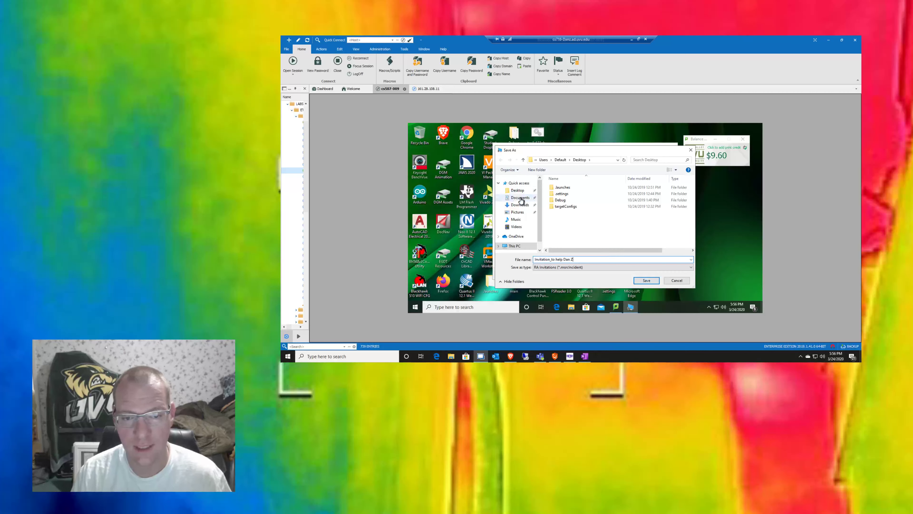
{"action": "left_click", "coordinate": [646, 280]}
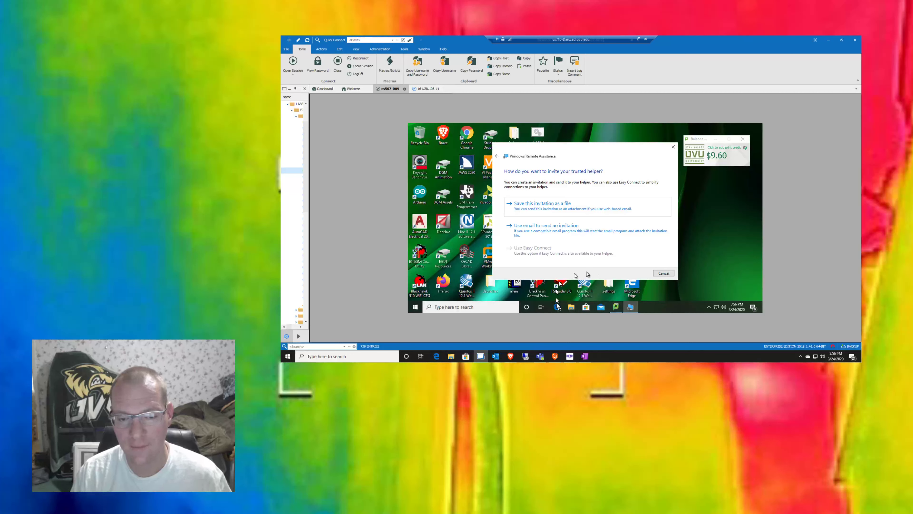
Copy the saved invitation file from the Documents folder and paste it onto the helper computer's desktop in the other remote session
{"action": "right_click", "coordinate": [571, 306]}
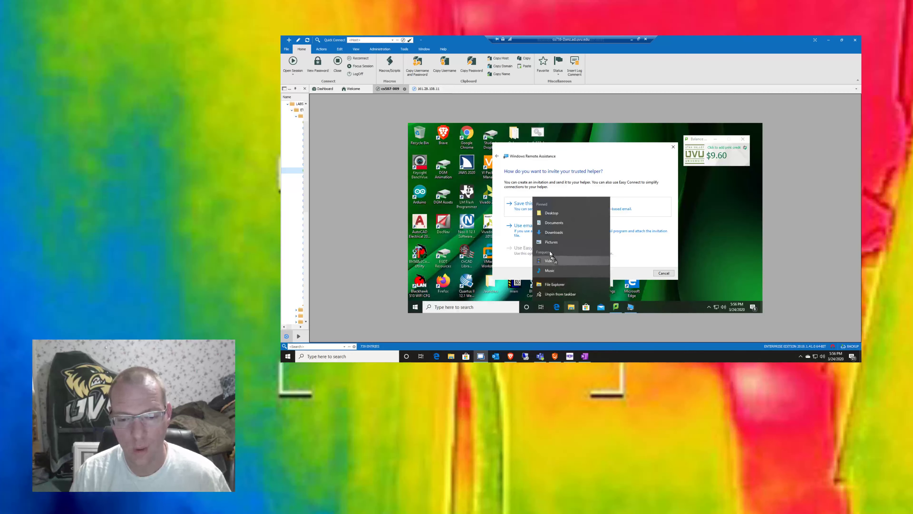
{"action": "left_click", "coordinate": [554, 285]}
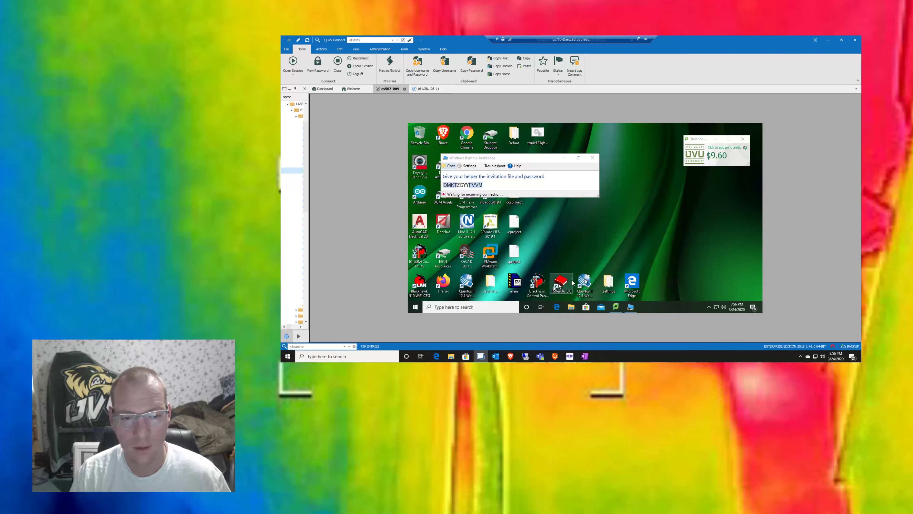
{"action": "left_click", "coordinate": [492, 173]}
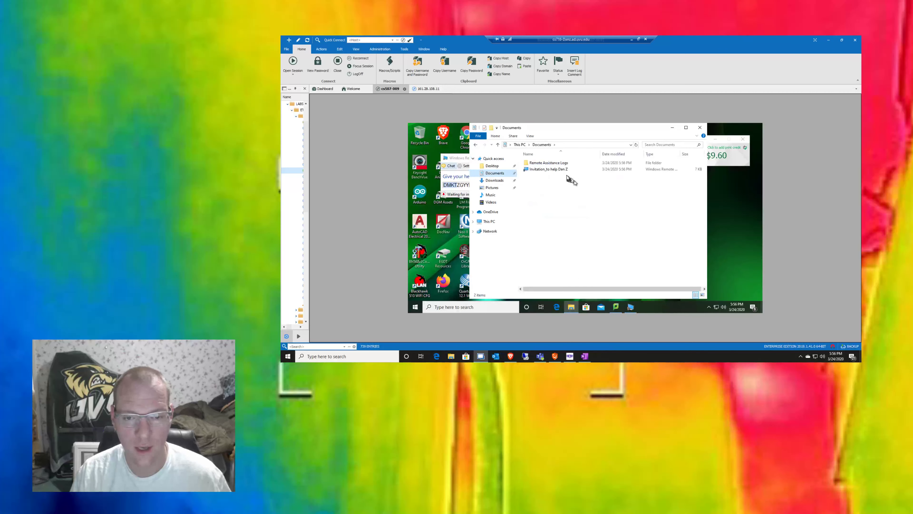
{"action": "left_click", "coordinate": [542, 170]}
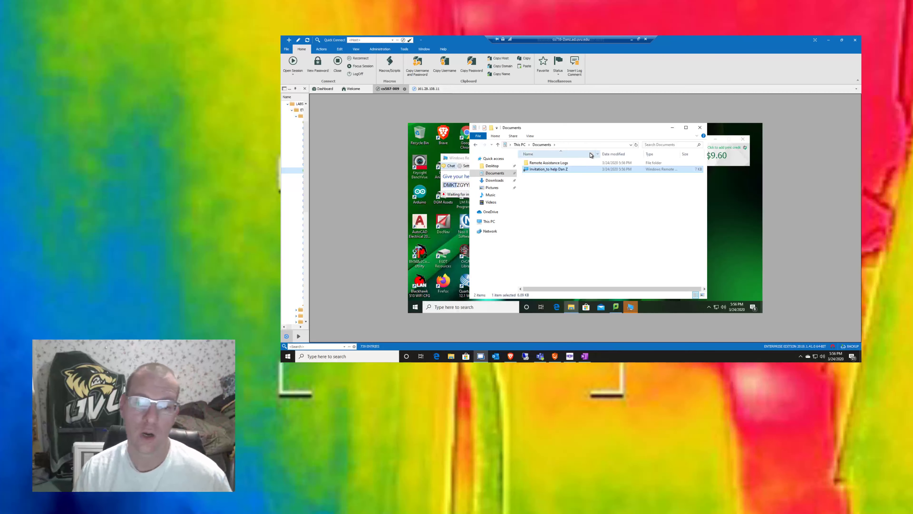
{"action": "left_click", "coordinate": [422, 90]}
{"action": "right_click", "coordinate": [563, 176]}
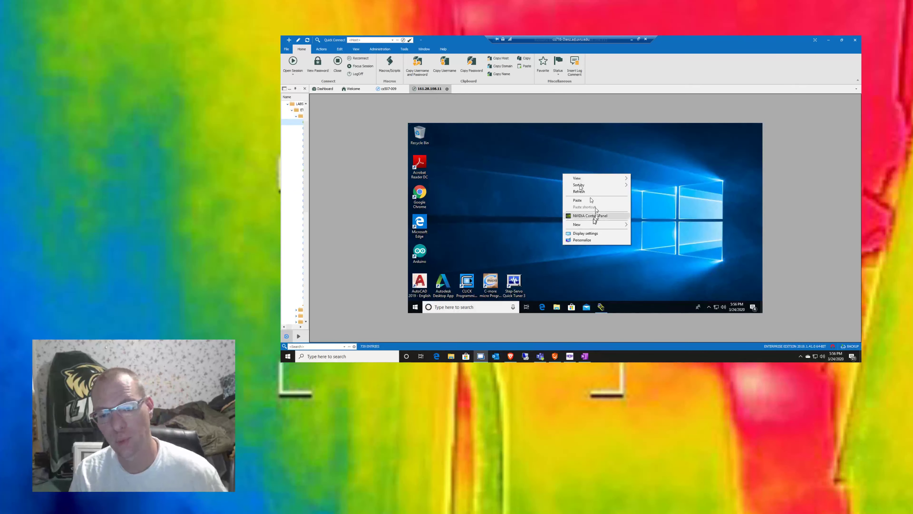
{"action": "left_click", "coordinate": [578, 201]}
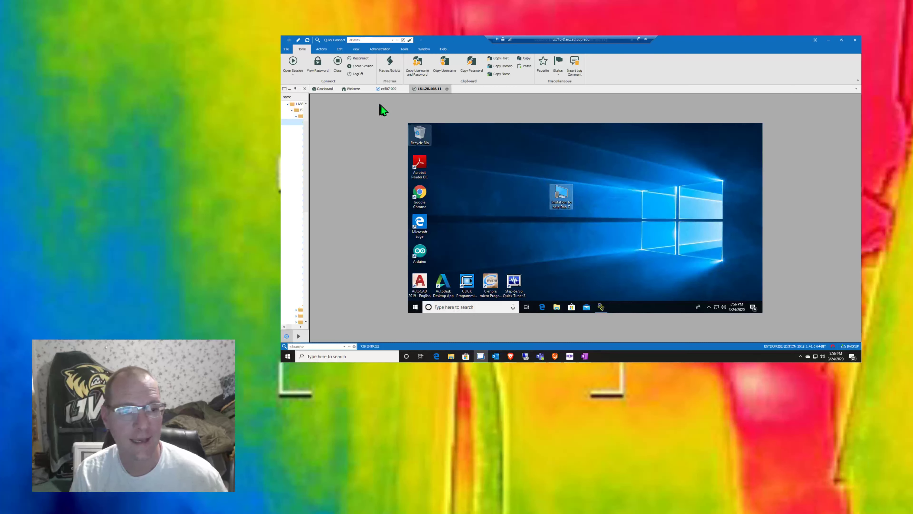
Return to the requester's session and copy the full invitation password from the Windows Remote Assistance window
{"action": "left_click", "coordinate": [390, 89]}
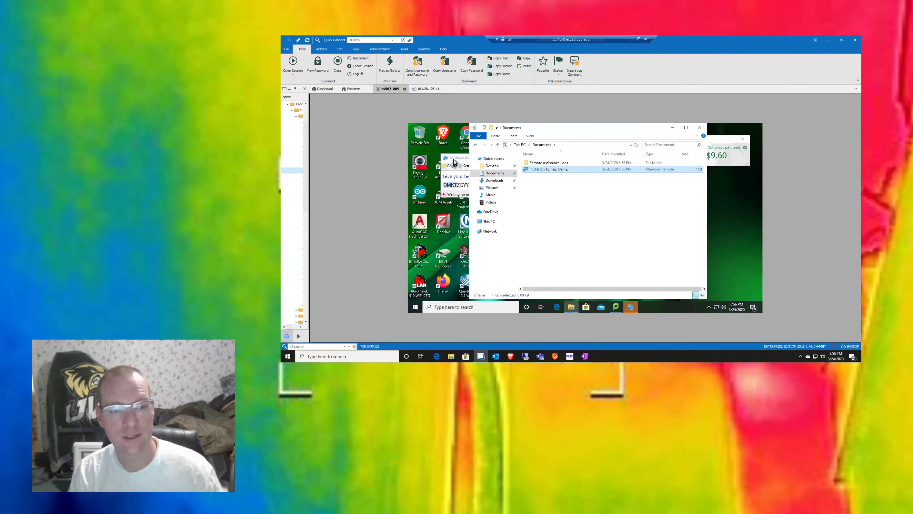
{"action": "left_click", "coordinate": [456, 185]}
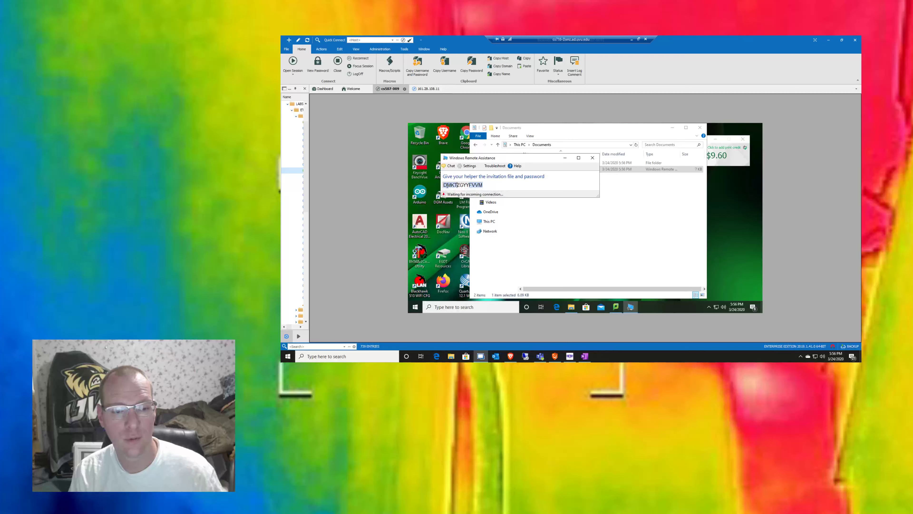
{"action": "left_click_drag", "start_coordinate": [443, 185], "coordinate": [482, 185]}
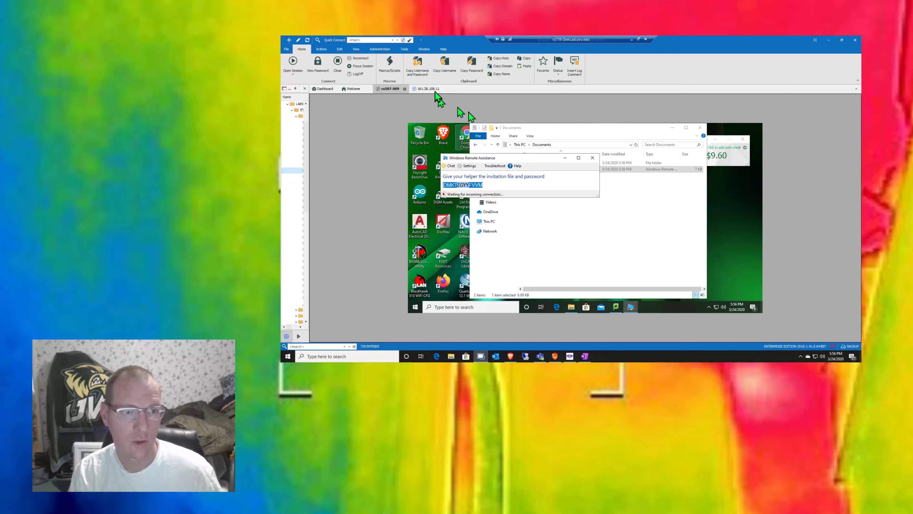
Open the invitation file on the helper computer and submit the copied invitation password to connect
{"action": "left_click", "coordinate": [429, 88]}
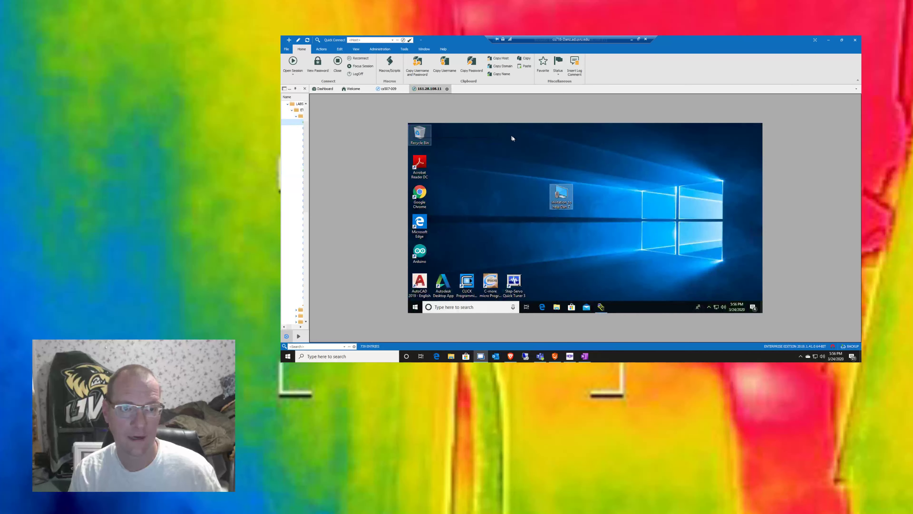
{"action": "double_click", "coordinate": [560, 193]}
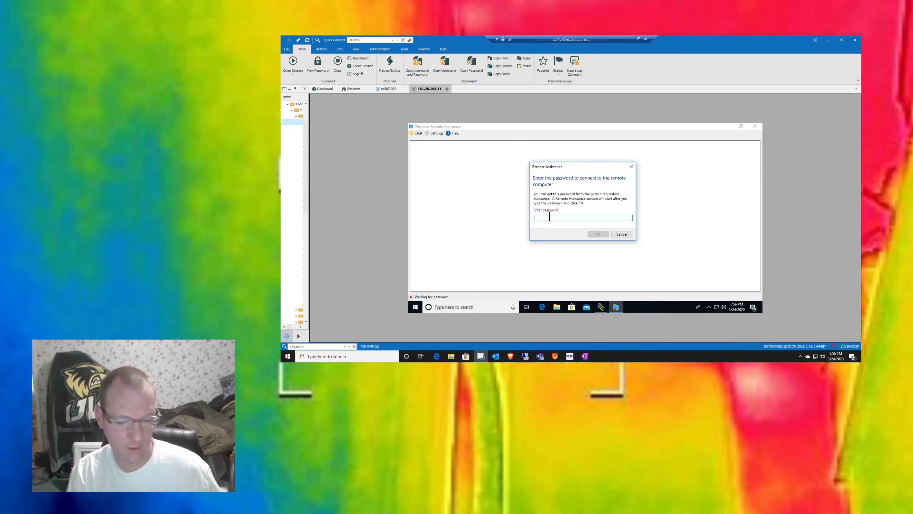
{"action": "key", "text": "ctrl+v"}
{"action": "left_click", "coordinate": [598, 234]}
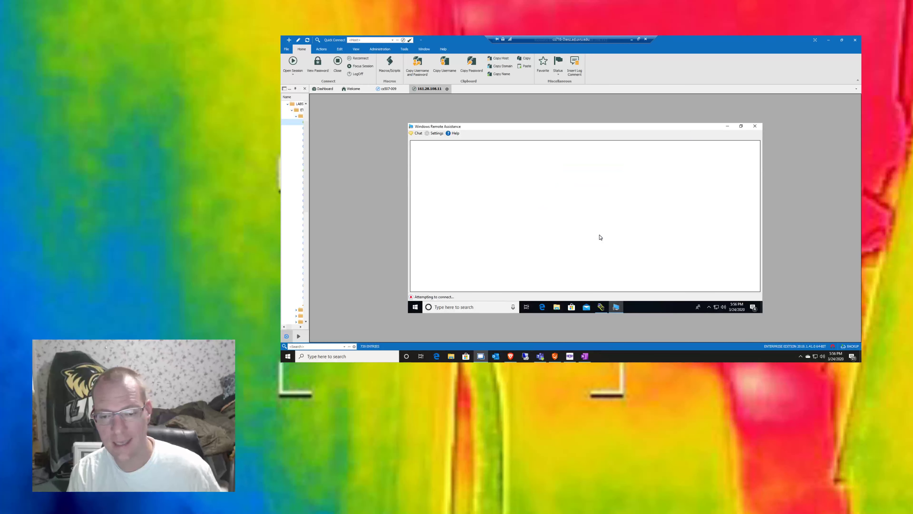
Allow the helper's connection on the requester's computer, and return to the helper's session to view the shared screen
{"action": "left_click", "coordinate": [400, 89]}
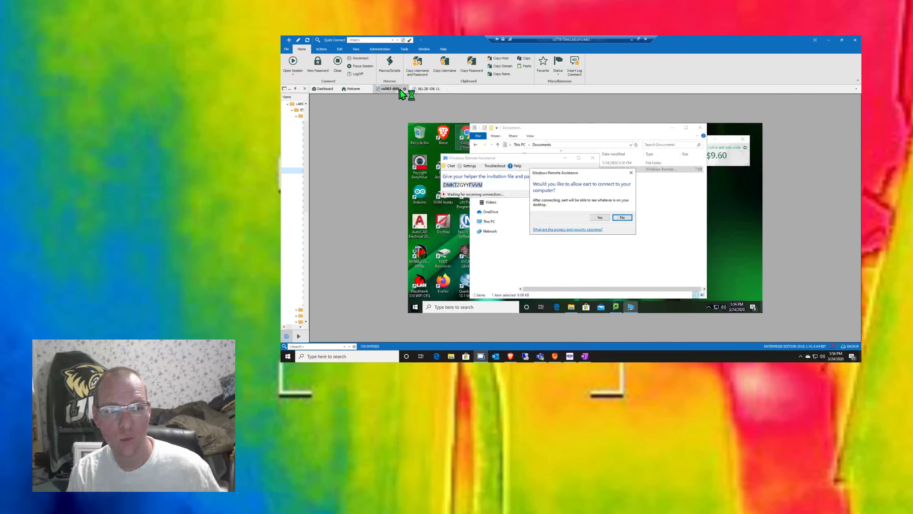
{"action": "left_click", "coordinate": [600, 217]}
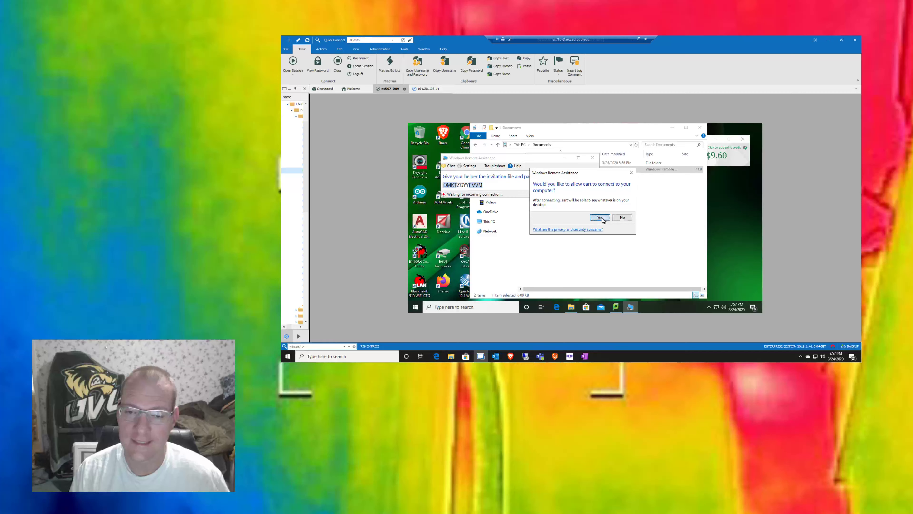
{"action": "left_click", "coordinate": [428, 88]}
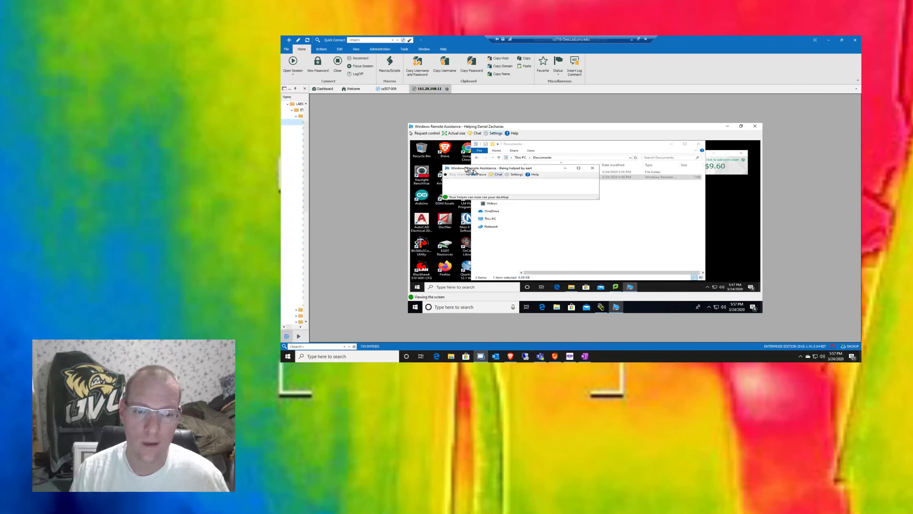
Request control from the helper's session and approve sharing control of the desktop on the requester's computer
{"action": "left_click", "coordinate": [431, 136]}
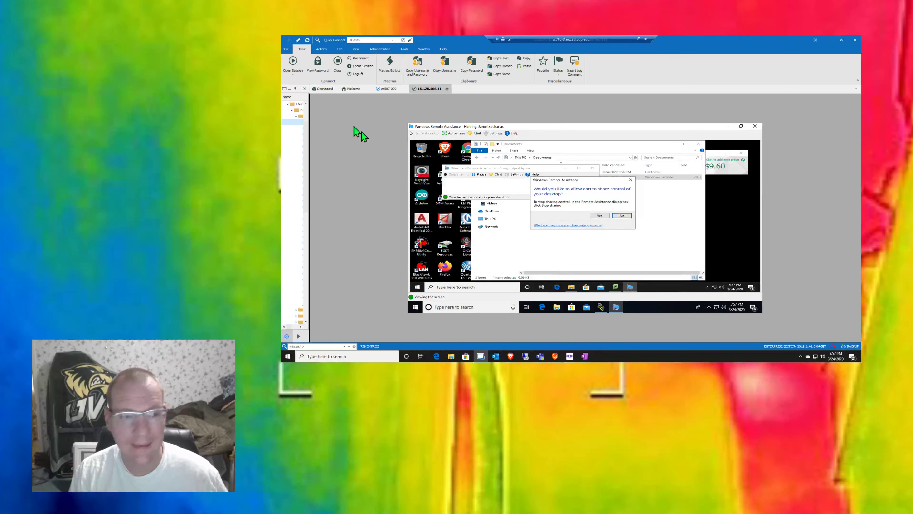
{"action": "left_click", "coordinate": [389, 89]}
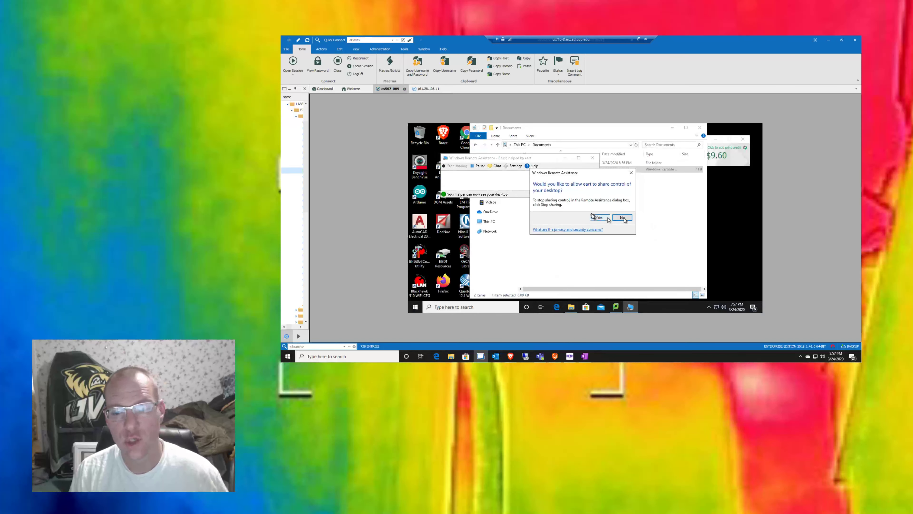
{"action": "left_click", "coordinate": [600, 218]}
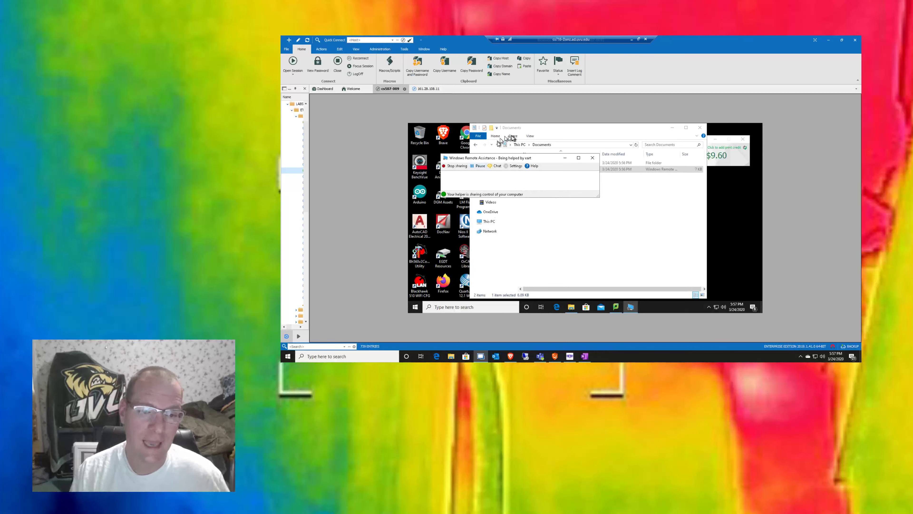
Move the requester's Remote Assistance window, then from the helper's session minimize the Documents window and select the OrCAD Library Builder shortcut
{"action": "left_click_drag", "start_coordinate": [492, 158], "coordinate": [538, 144]}
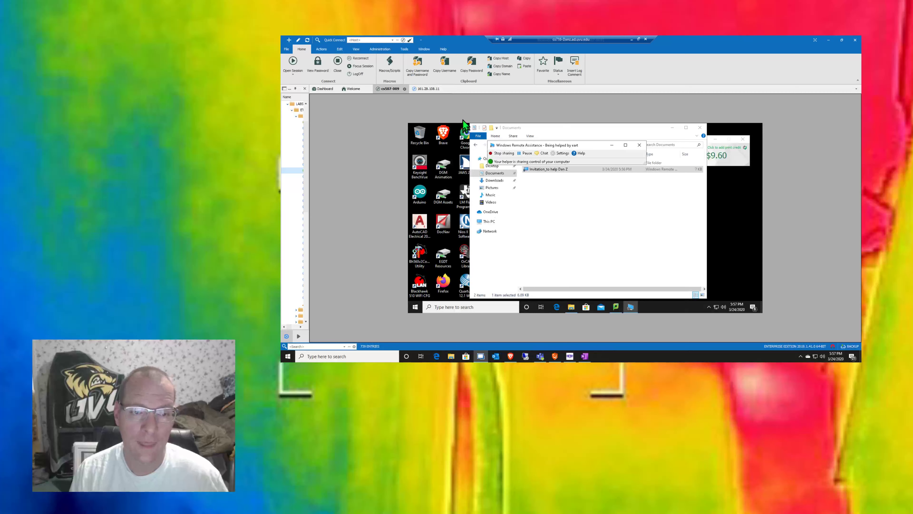
{"action": "left_click", "coordinate": [429, 89]}
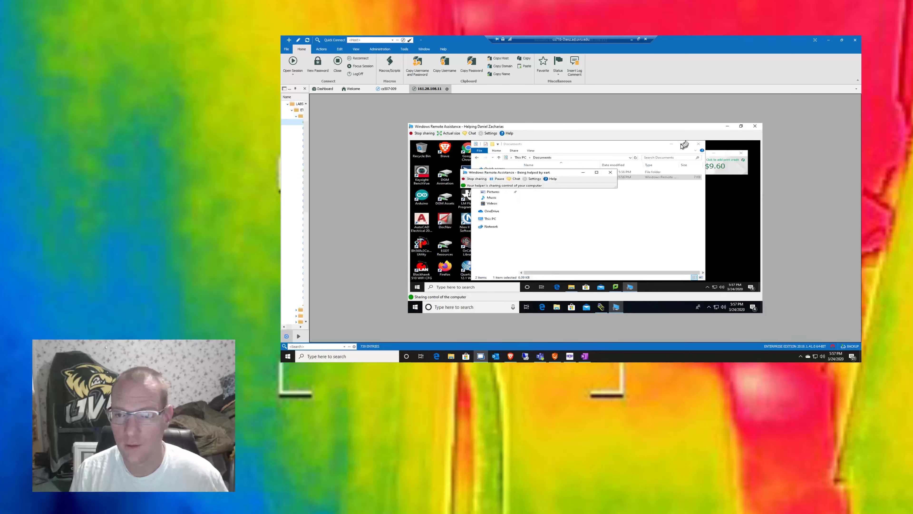
{"action": "left_click", "coordinate": [671, 144]}
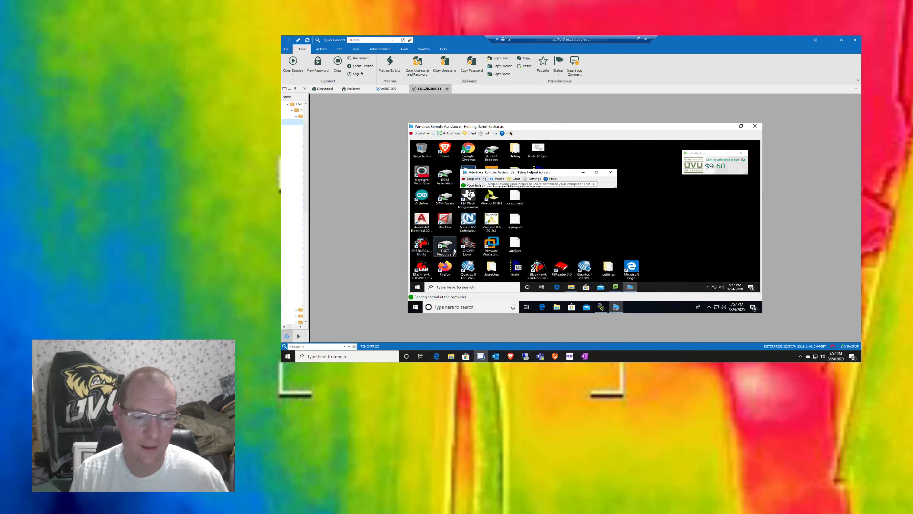
{"action": "left_click", "coordinate": [467, 241]}
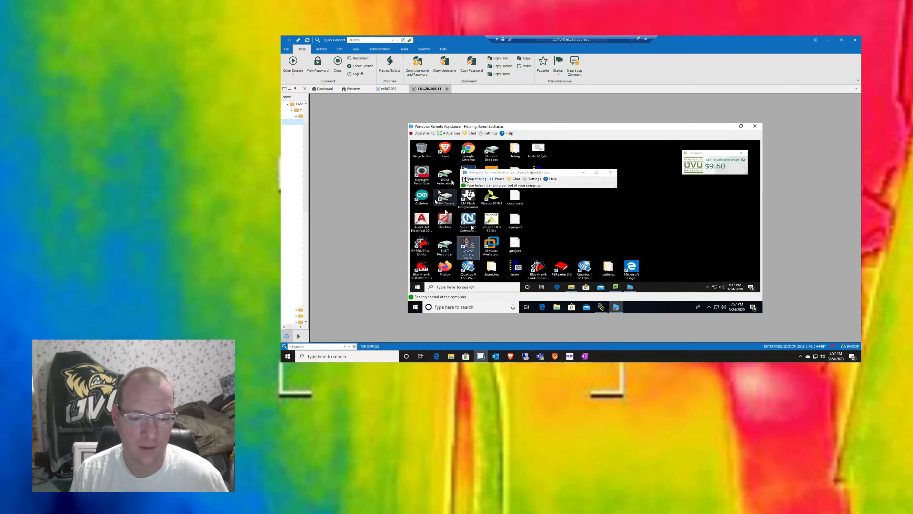
Compare the shared desktop as it appears in the requester's session and in the helper's session
{"action": "left_click", "coordinate": [390, 89]}
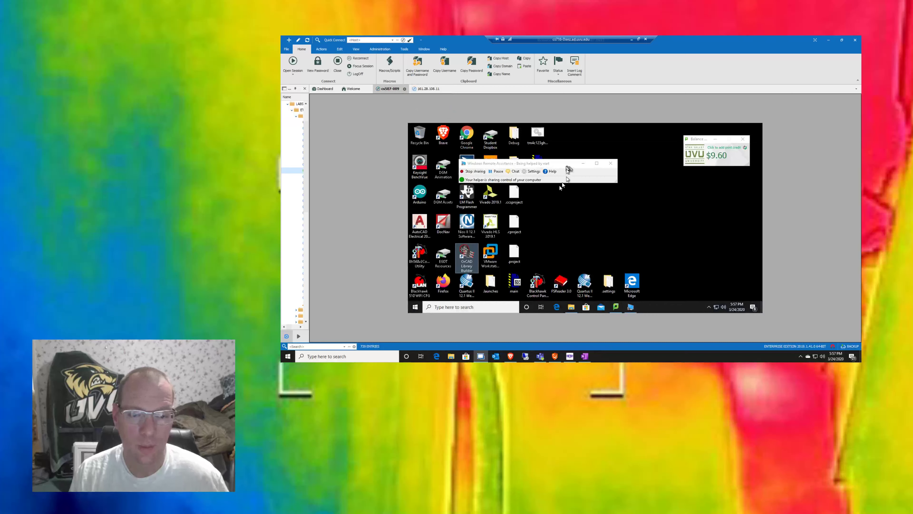
{"action": "left_click", "coordinate": [428, 89]}
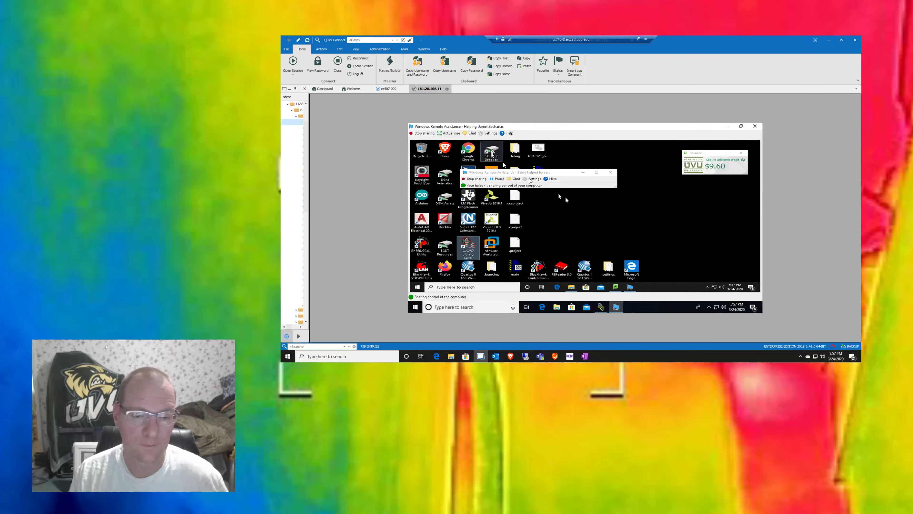
{"action": "left_click", "coordinate": [384, 89]}
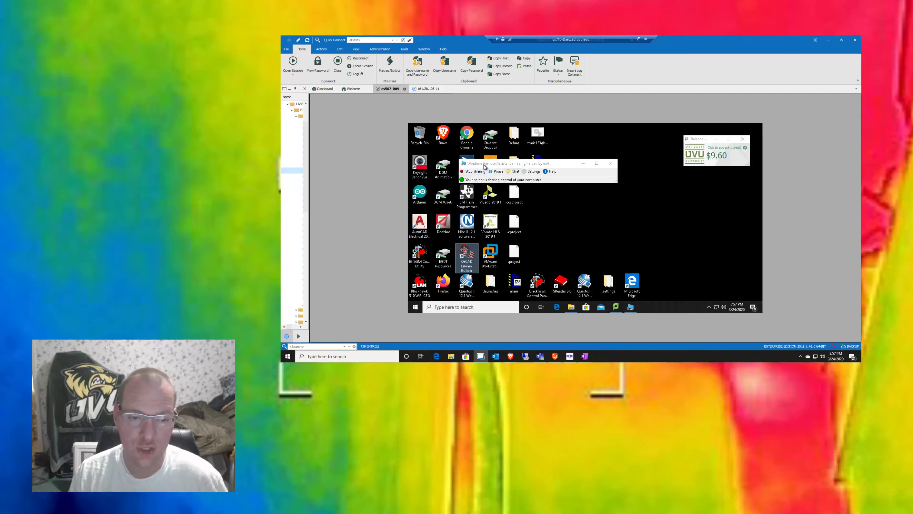
Move the requester's Remote Assistance window clear of the desktop icons, pause the session, and view the paused screen in the helper's session
{"action": "left_click_drag", "start_coordinate": [465, 169], "coordinate": [522, 173]}
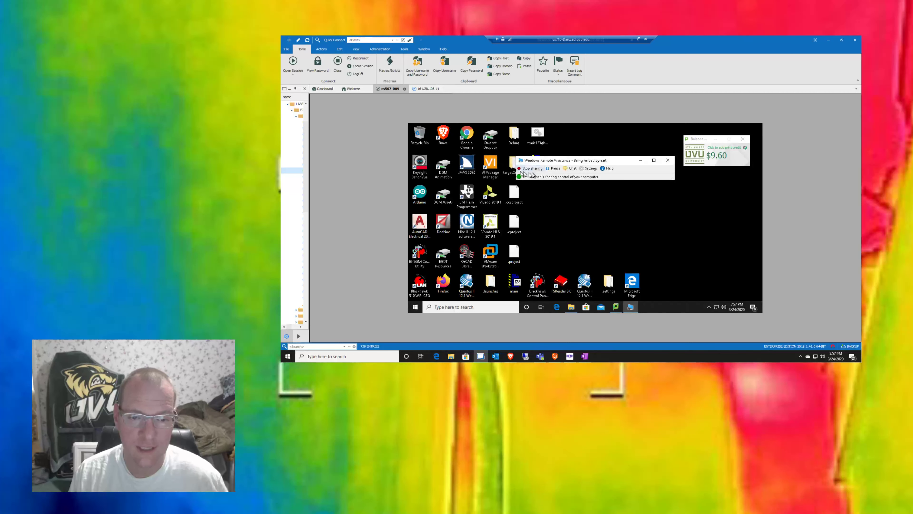
{"action": "left_click", "coordinate": [554, 169]}
{"action": "left_click", "coordinate": [430, 89]}
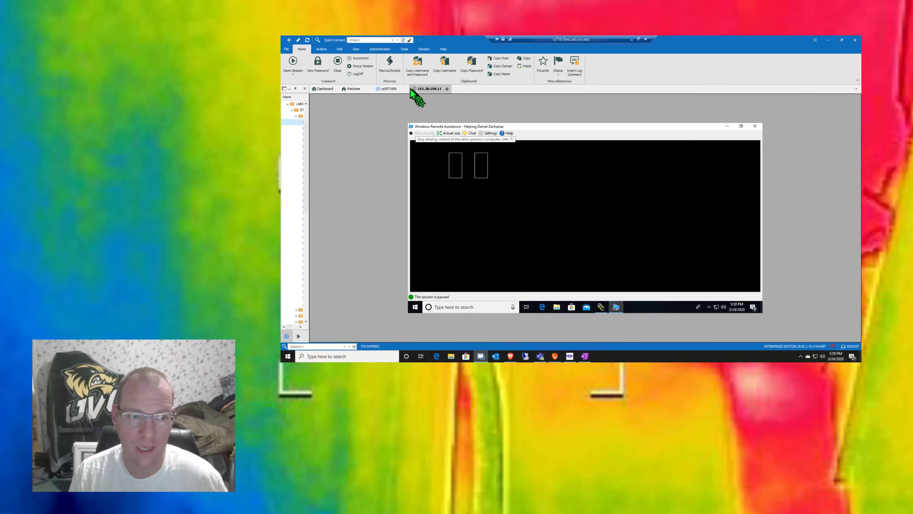
Return to the requester's session, continue the paused Remote Assistance session, and close the print balance window
{"action": "left_click", "coordinate": [388, 88]}
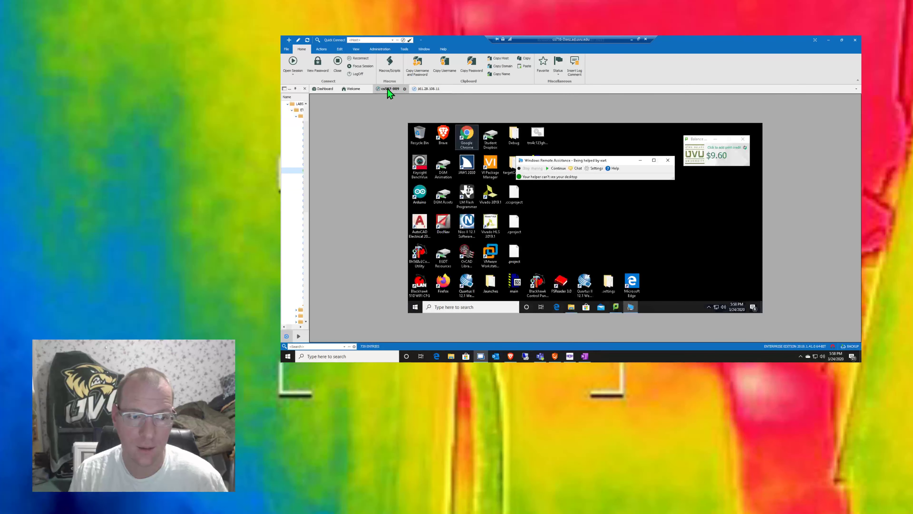
{"action": "left_click", "coordinate": [556, 168]}
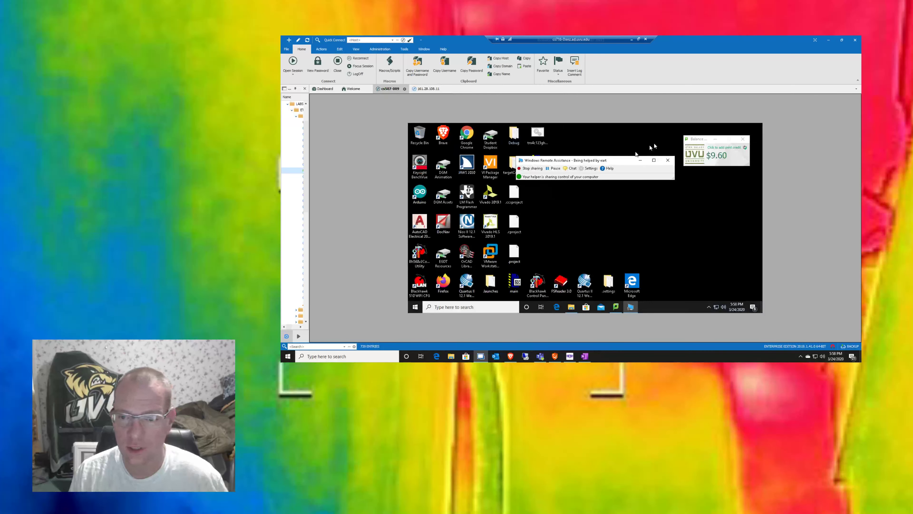
{"action": "left_click", "coordinate": [742, 139]}
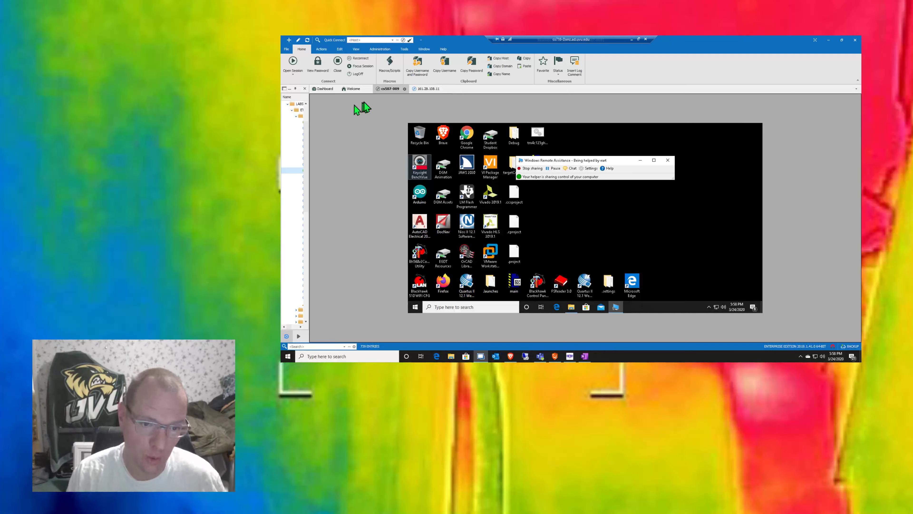
Stop sharing control with the helper and close Remote Assistance on both computers, minimizing the remote desktop connection to finish
{"action": "left_click", "coordinate": [528, 168]}
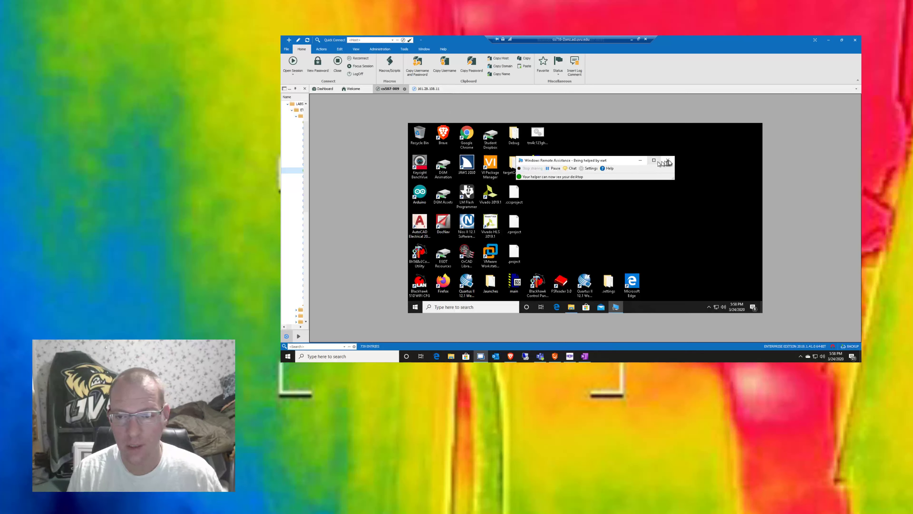
{"action": "left_click", "coordinate": [428, 89]}
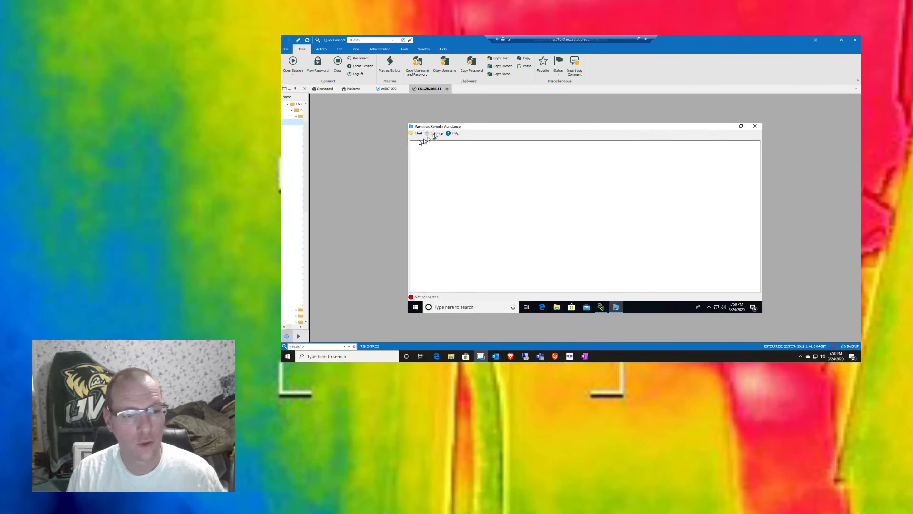
{"action": "left_click", "coordinate": [755, 127]}
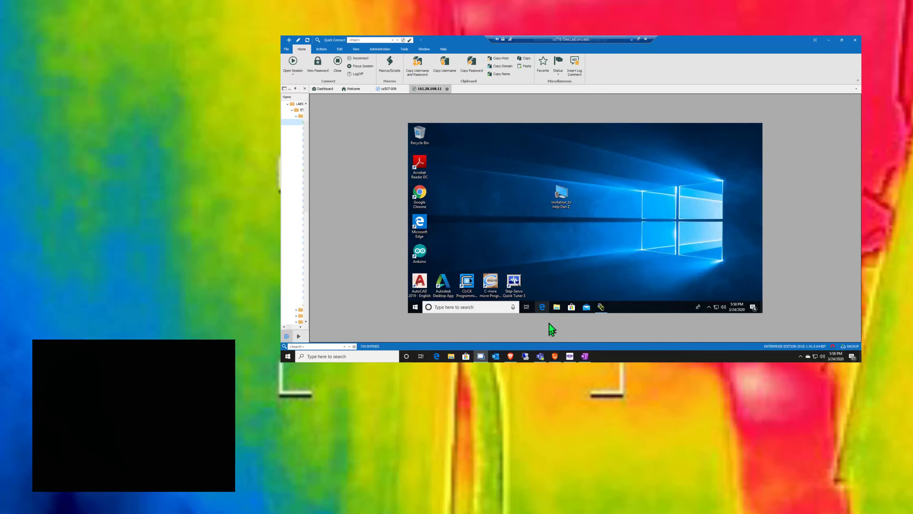
{"action": "left_click", "coordinate": [635, 39]}
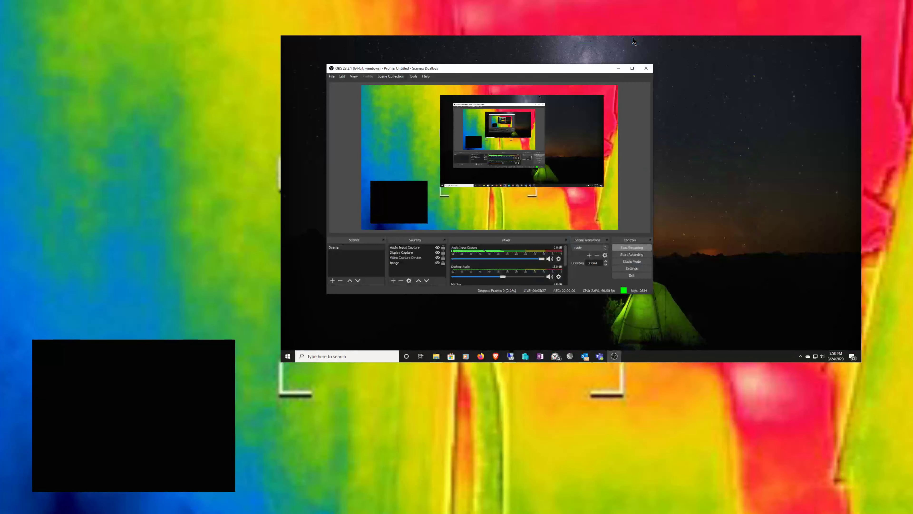